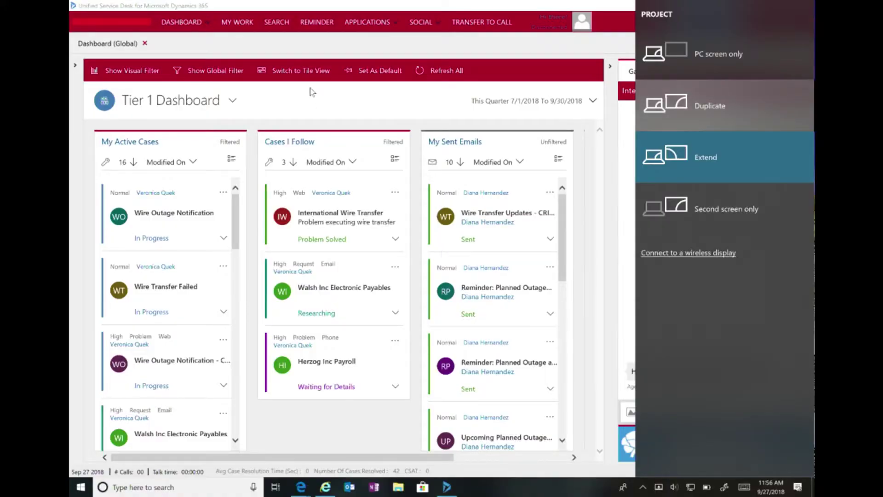
- In the Windows Project panel, move the selection from Extend to Duplicate
{"action": "key", "text": "Up"}
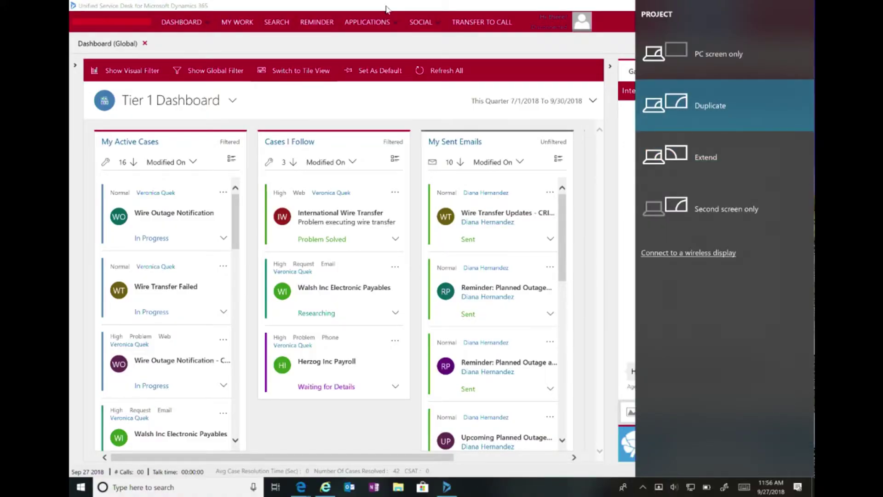
- Confirm Duplicate projection, closing the Project panel
{"action": "key", "text": "Return"}
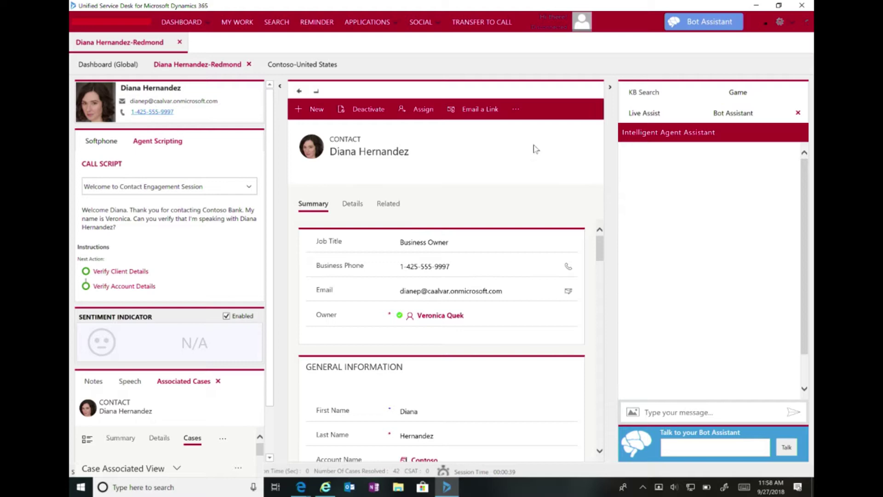
- Collapse the agent pane and mark Verify Client Details done in the call script
{"action": "left_click", "coordinate": [610, 88]}
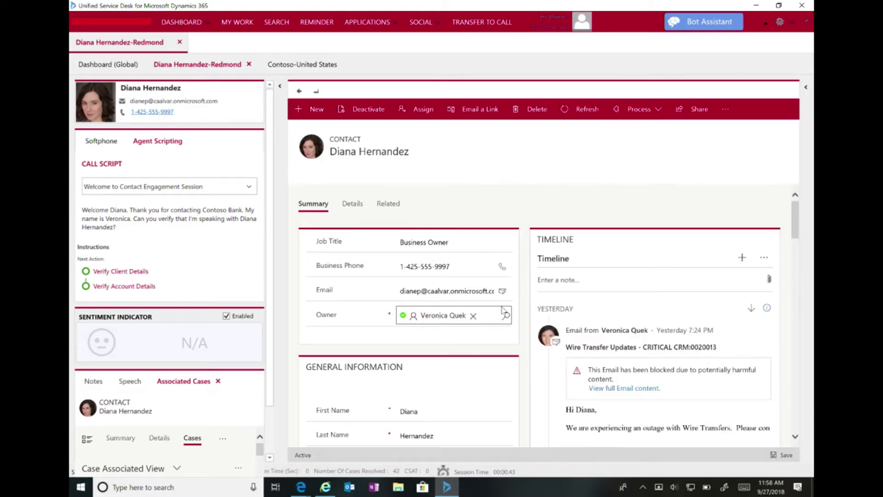
{"action": "scroll", "coordinate": [497, 308], "scroll_direction": "down", "scroll_amount": 3}
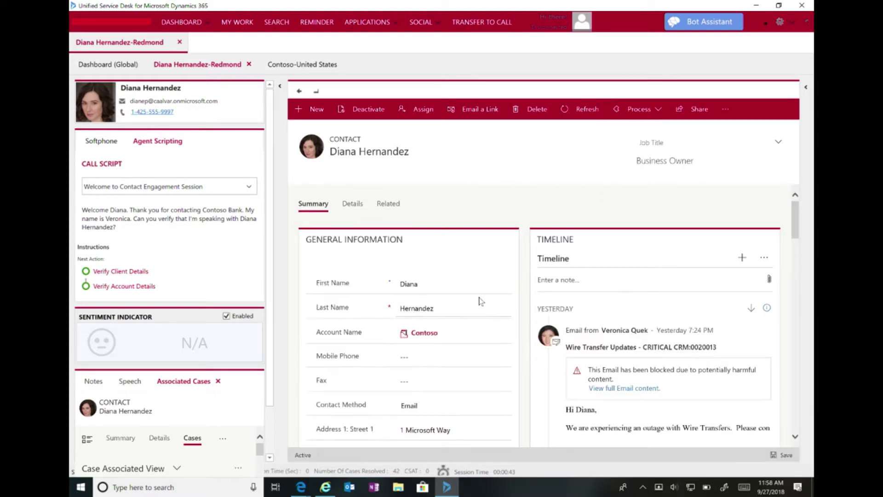
{"action": "left_click", "coordinate": [147, 271]}
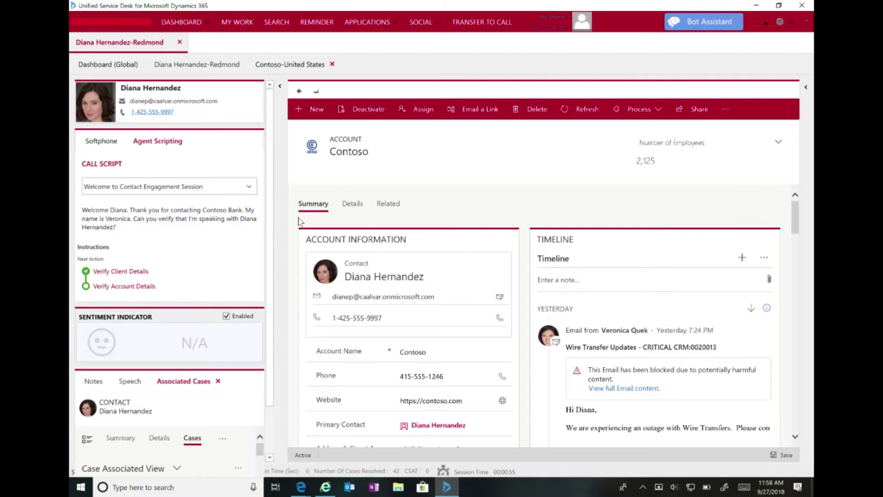
- Mark Verify Account Details done and show the Speech call-transcript knowledge search
{"action": "left_click", "coordinate": [150, 292]}
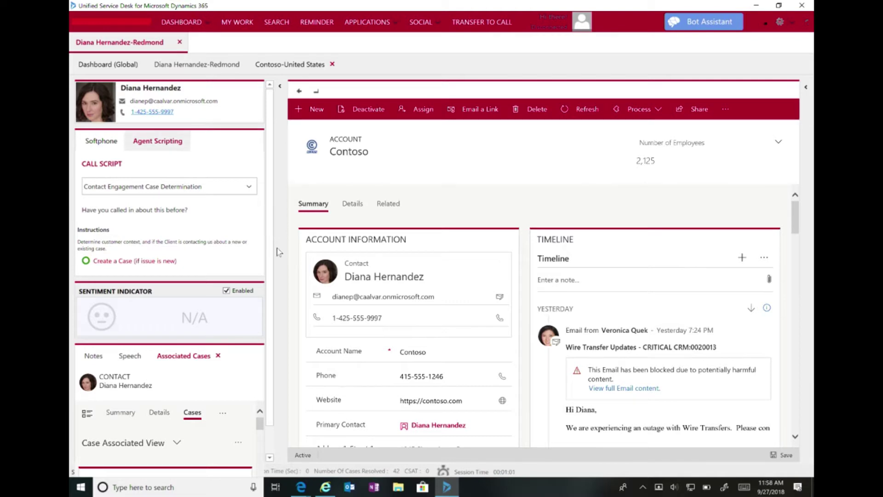
{"action": "scroll", "coordinate": [268, 307], "scroll_direction": "down", "scroll_amount": 1}
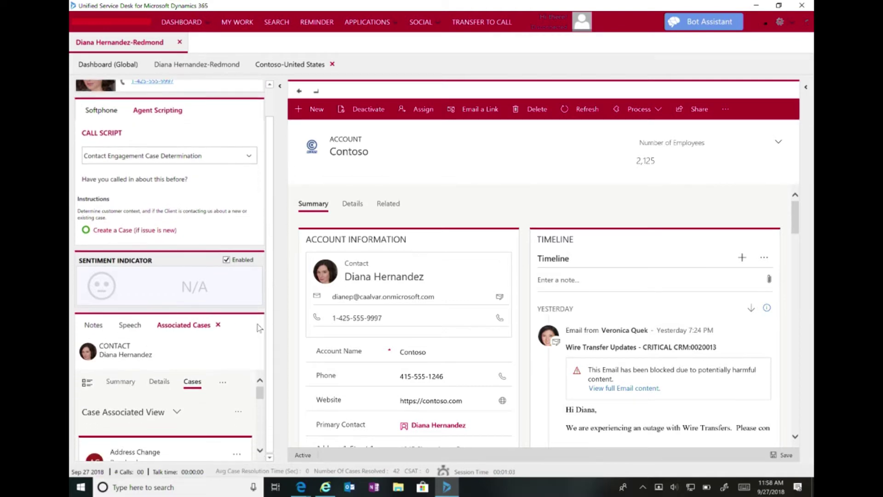
{"action": "left_click", "coordinate": [130, 324]}
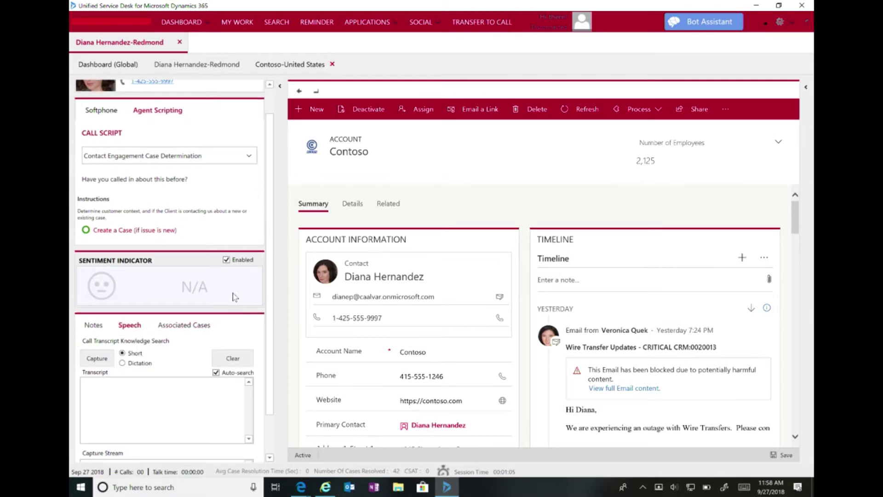
{"action": "scroll", "coordinate": [234, 296], "scroll_direction": "down", "scroll_amount": 1}
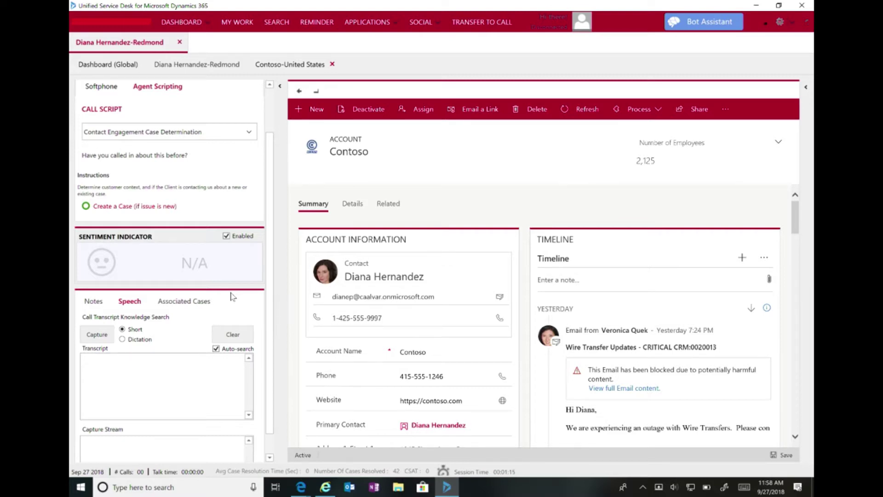
{"action": "scroll", "coordinate": [232, 297], "scroll_direction": "down", "scroll_amount": 1}
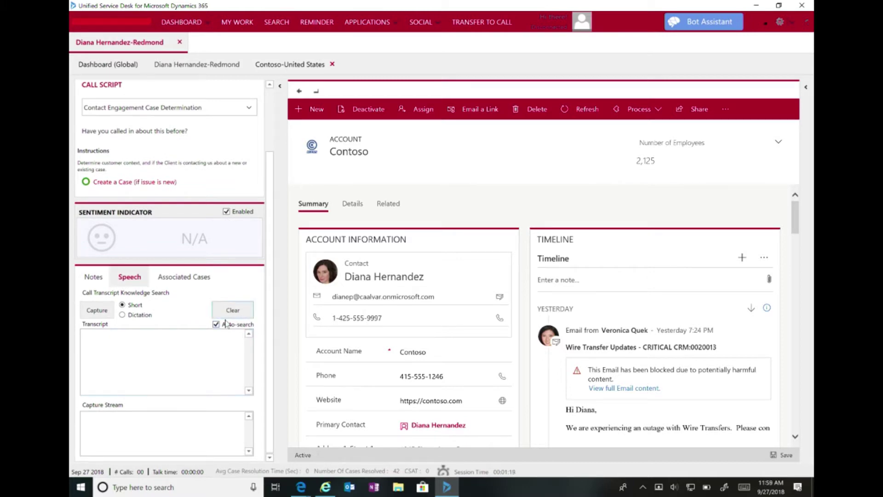
- Capture the caller's wire-transfer question, yielding sentiment 0.04 and 3 knowledge articles
{"action": "left_click", "coordinate": [97, 311]}
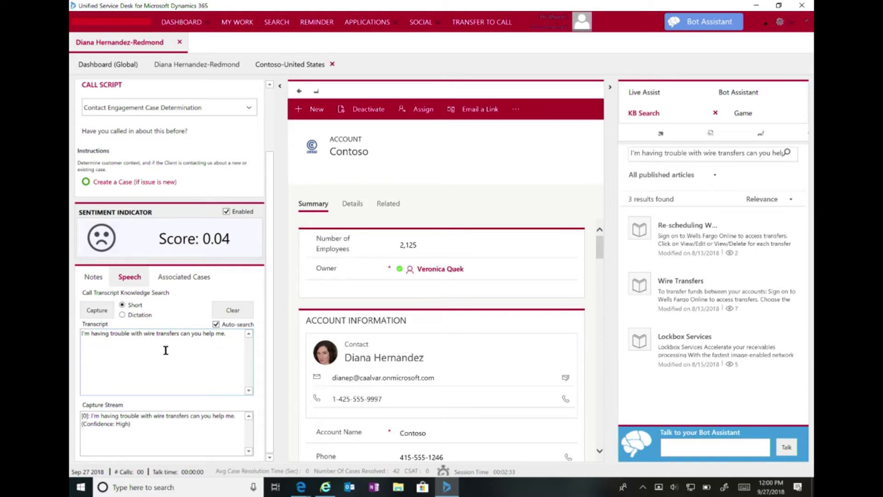
- Capture the caller's lockbox sentence, giving sentiment 0.16 and the Lockbox Services article
{"action": "left_click", "coordinate": [102, 312]}
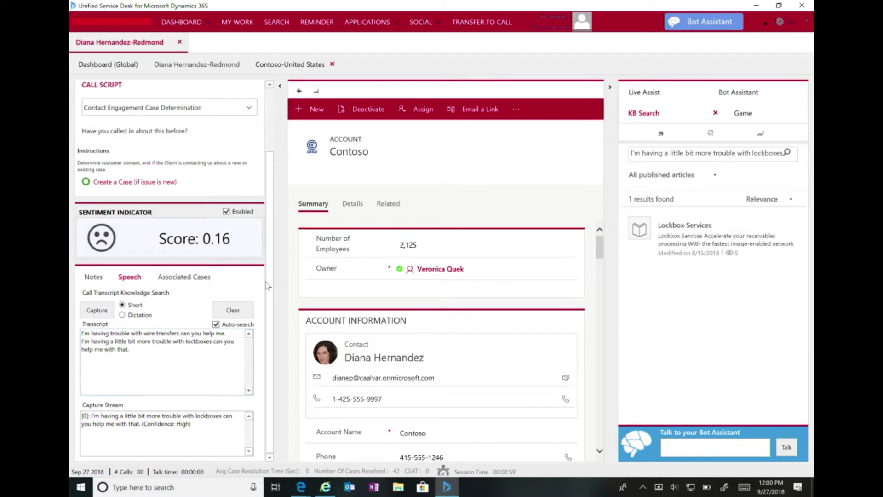
- From Associated Cases, open the active Wire Outage Notification case in its own tab
{"action": "left_click", "coordinate": [186, 276]}
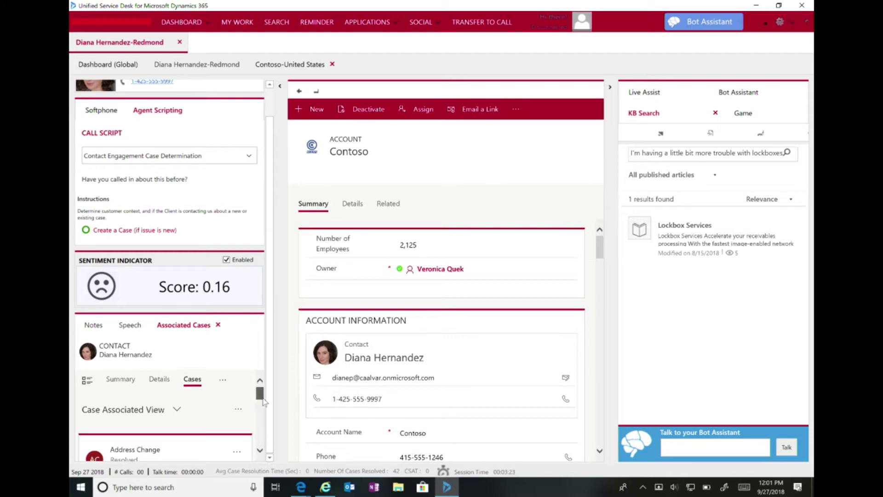
{"action": "left_click_drag", "start_coordinate": [260, 392], "coordinate": [260, 424]}
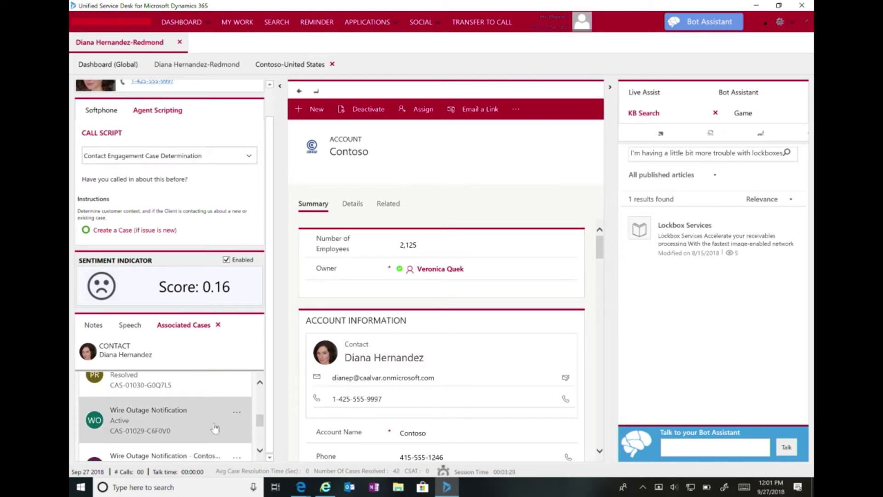
{"action": "left_click", "coordinate": [215, 428]}
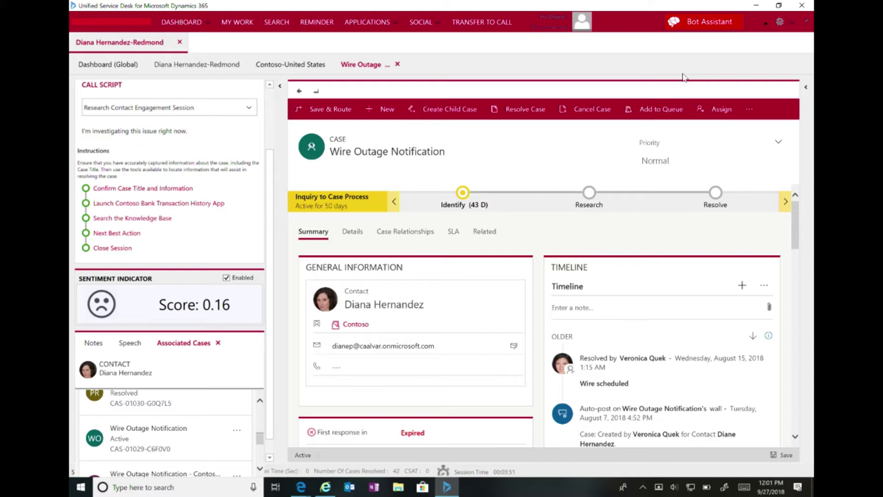
- Hide the Agent Assistant panel and check off Confirm Case Title and Information
{"action": "left_click", "coordinate": [707, 29]}
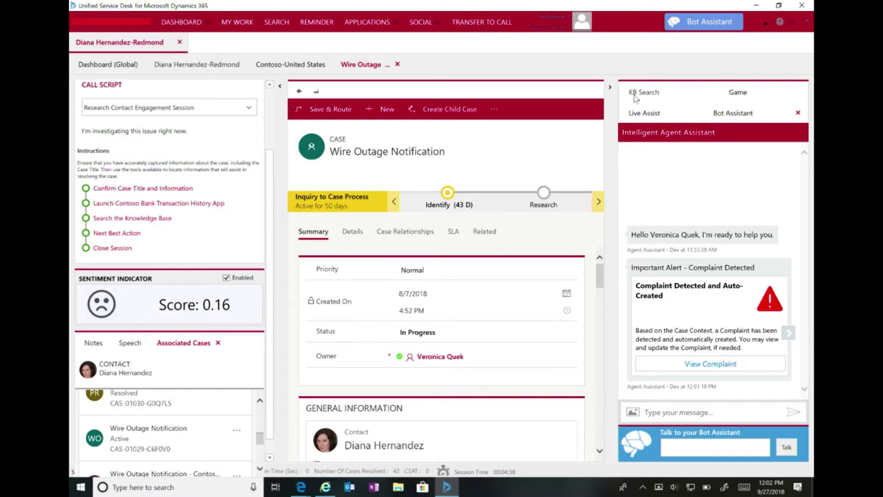
{"action": "left_click", "coordinate": [610, 88]}
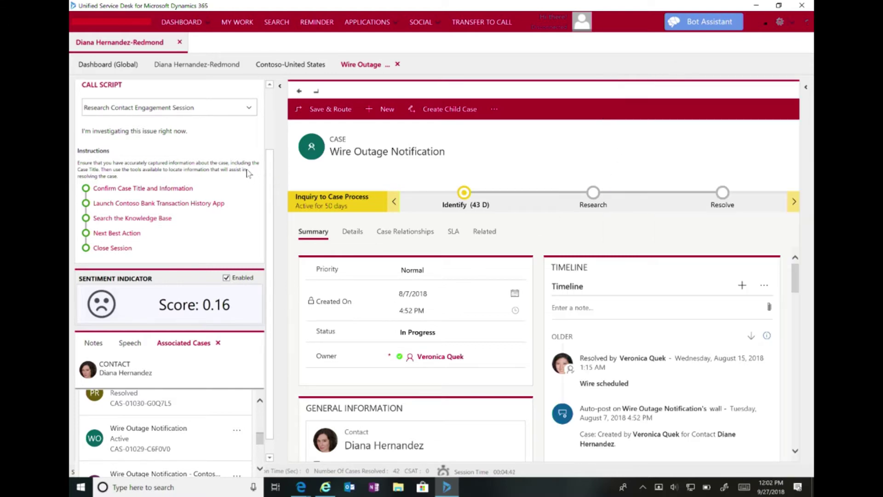
{"action": "left_click", "coordinate": [193, 188]}
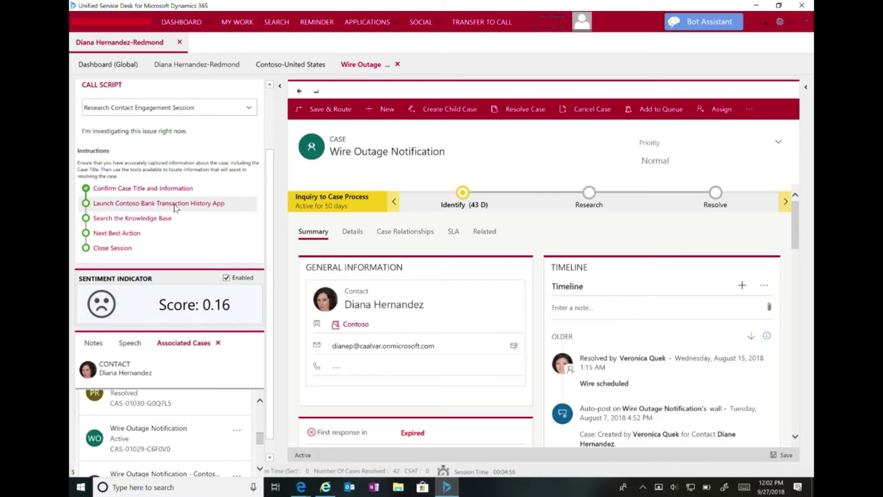
- Launch the Contoso Bank Transaction History app and mark Search the Knowledge Base done
{"action": "left_click", "coordinate": [174, 205]}
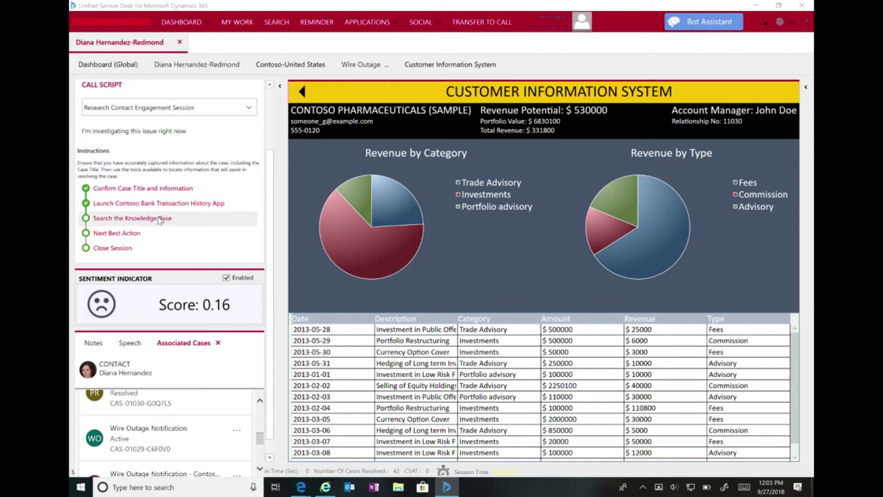
{"action": "left_click", "coordinate": [160, 219]}
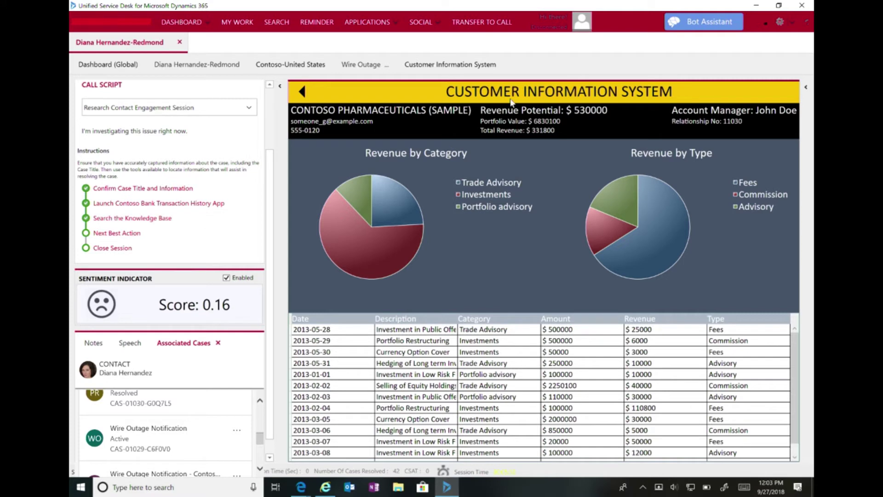
- Reopen the Bot Assistant to view the complaint alert and Paperless Statements next best action
{"action": "left_click", "coordinate": [709, 28]}
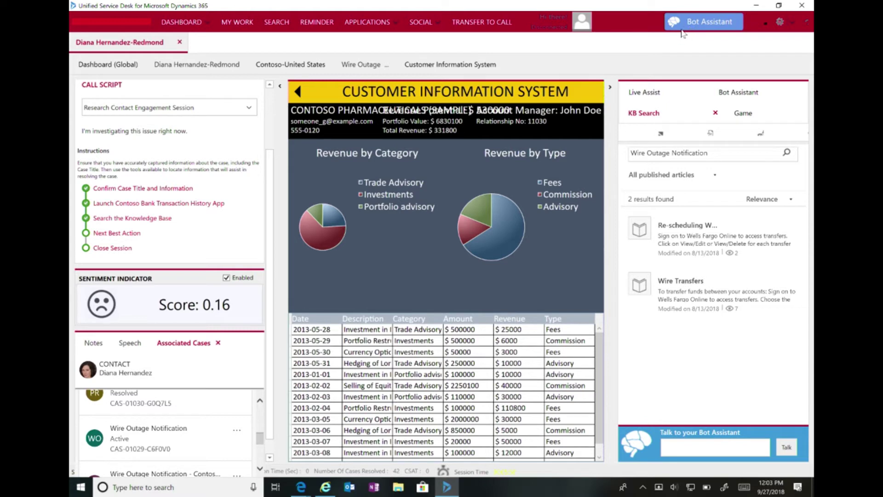
{"action": "left_click", "coordinate": [703, 26]}
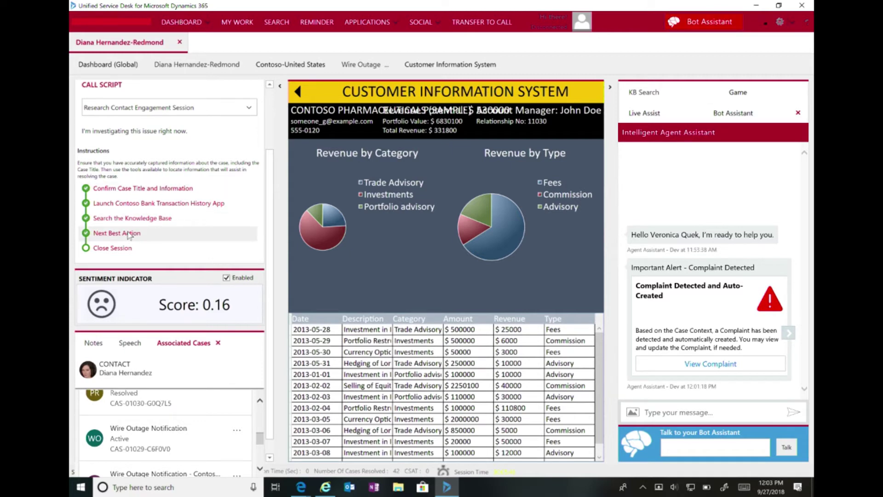
{"action": "left_click", "coordinate": [129, 234]}
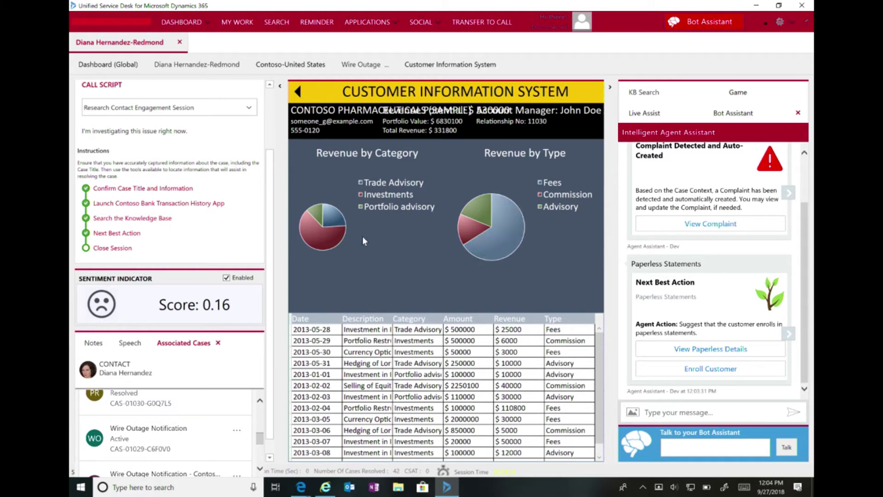
- Collapse the Agent Assistant panel so the Customer Information System tab spans the workspace
{"action": "scroll", "coordinate": [274, 241], "scroll_direction": "down", "scroll_amount": 1}
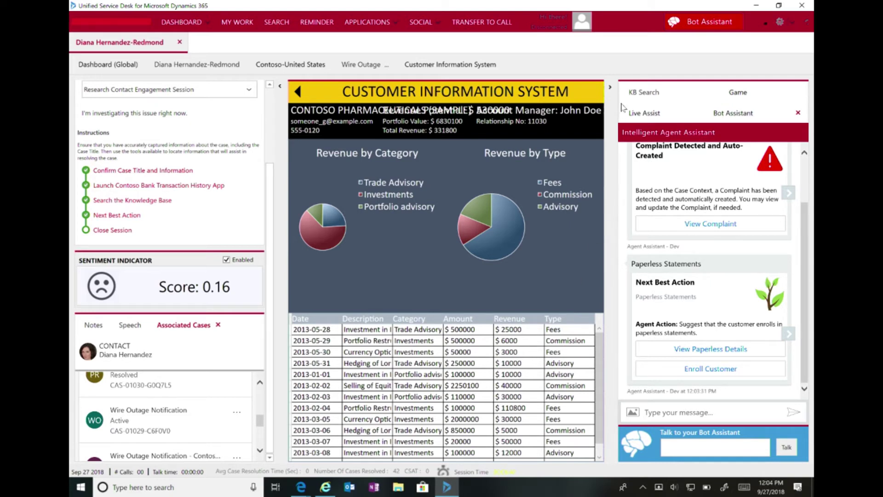
{"action": "left_click", "coordinate": [610, 88]}
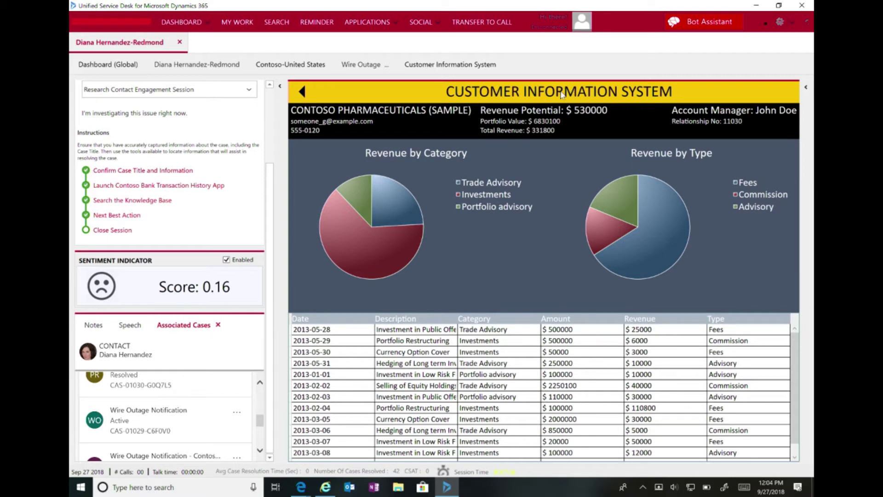
- Switch to the 'Phone Call: Outage Complaint Call' browser window showing its sentiment ratios
{"action": "left_click", "coordinate": [300, 486]}
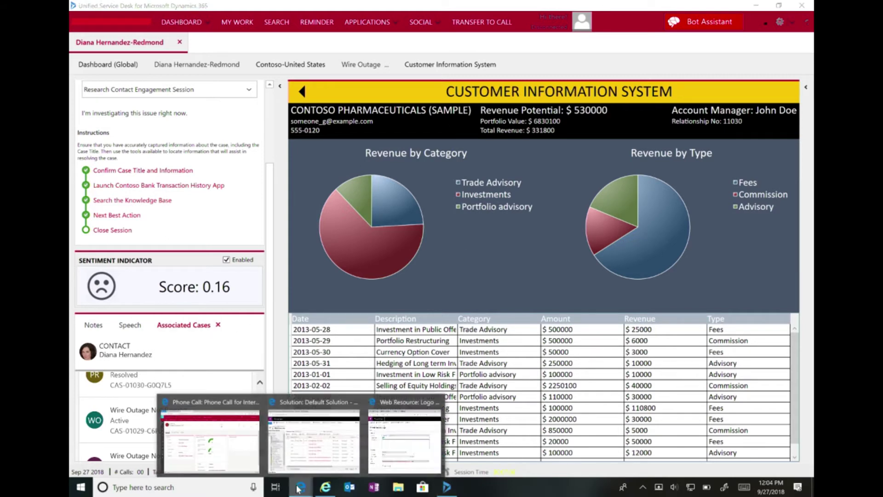
{"action": "left_click", "coordinate": [217, 405]}
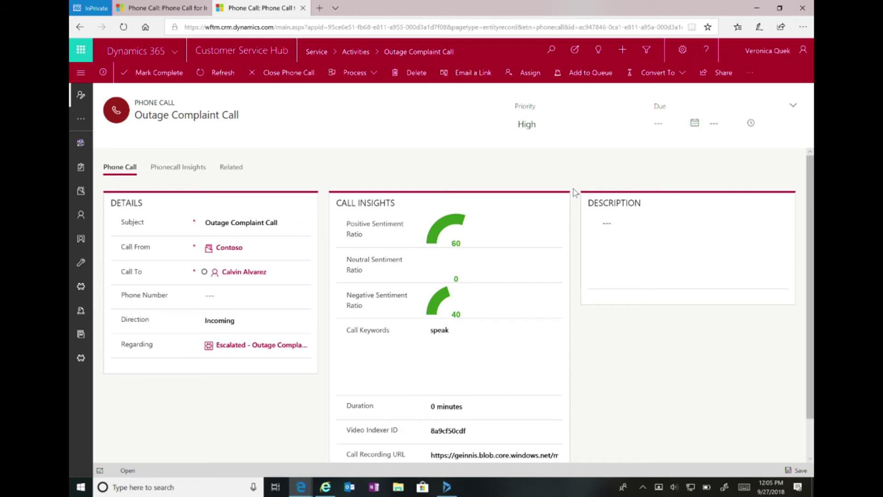
{"action": "scroll", "coordinate": [520, 233], "scroll_direction": "down", "scroll_amount": 1}
{"action": "scroll", "coordinate": [506, 237], "scroll_direction": "up", "scroll_amount": 1}
- Show Phonecall Insights: keyword 'speak', sentiment 21.98% negative and 33.36% positive
{"action": "left_click", "coordinate": [187, 169]}
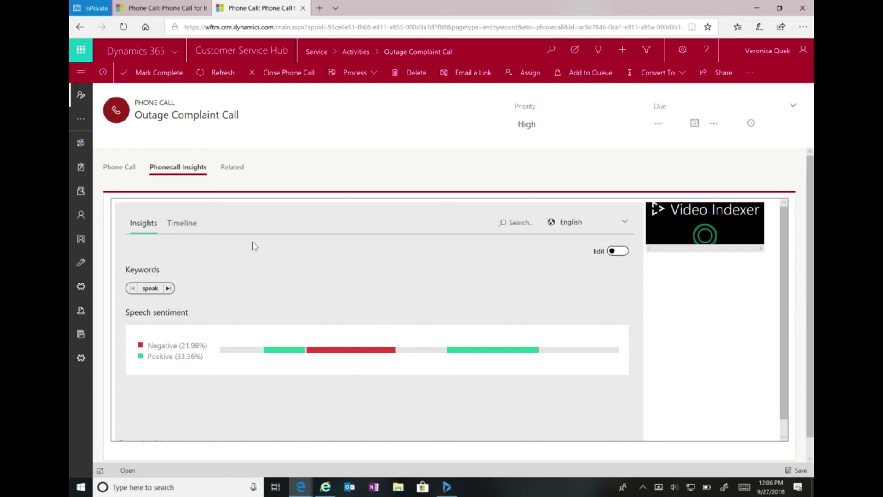
- Open the Wire Issue call's Timeline transcript about the caller's Xbox One wireless problem
{"action": "left_click", "coordinate": [148, 13]}
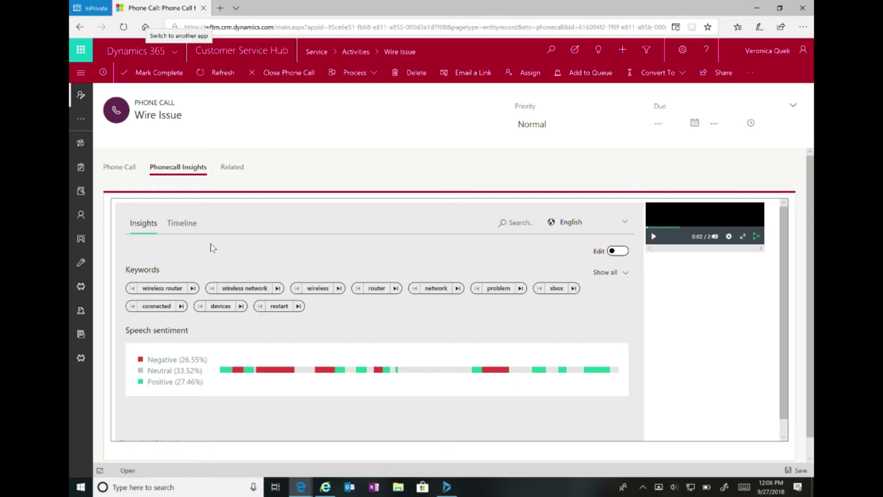
{"action": "left_click", "coordinate": [195, 228]}
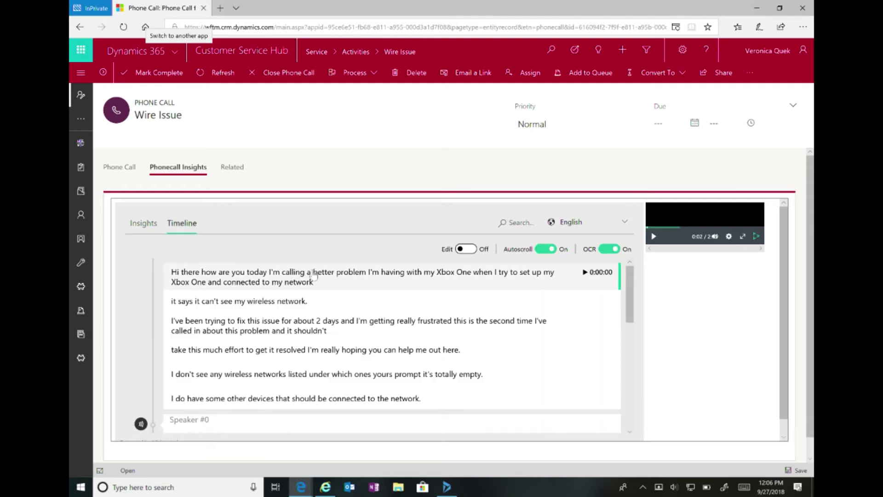